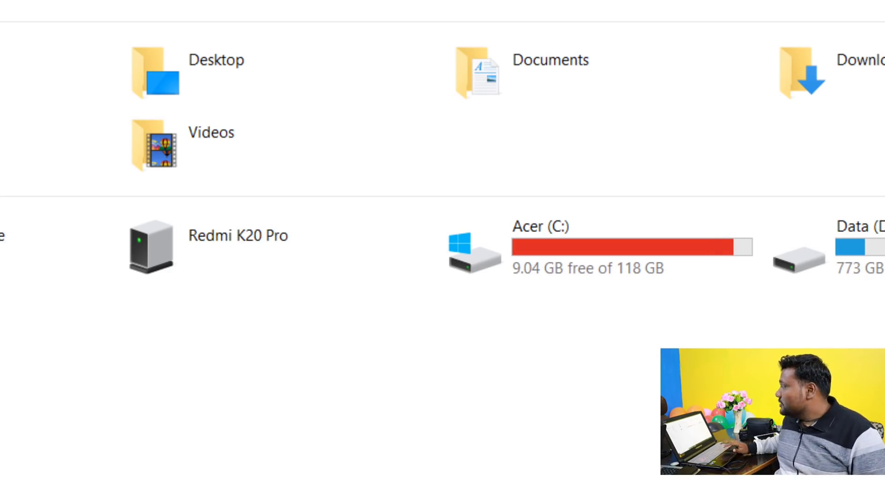
- Launch WinDirStat from the desktop and dismiss its drive selection without scanning
key("super+d")
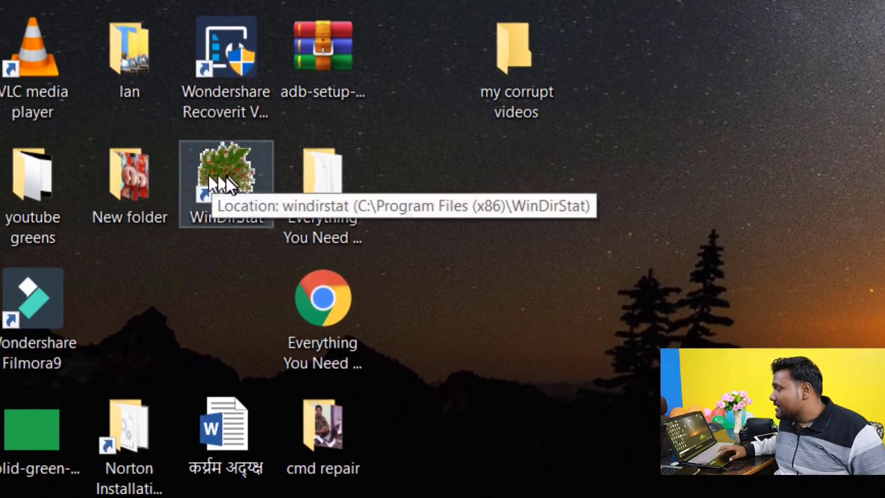
double_click(225, 176)
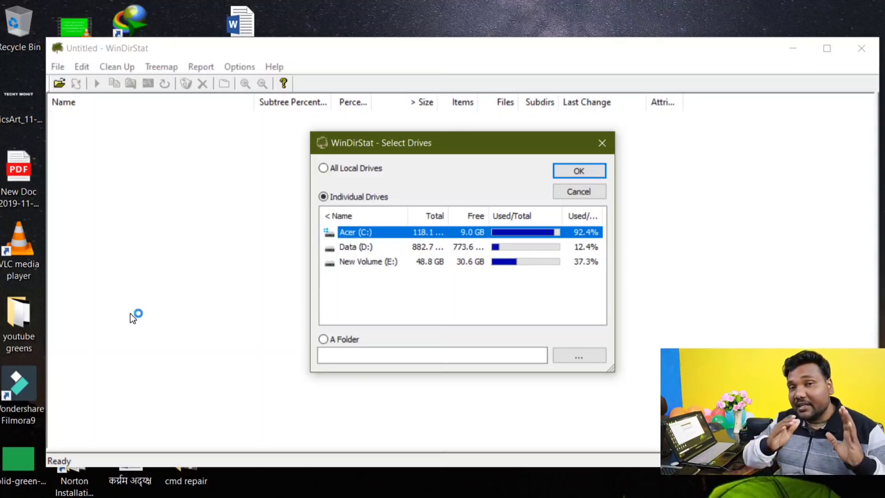
left_click(611, 146)
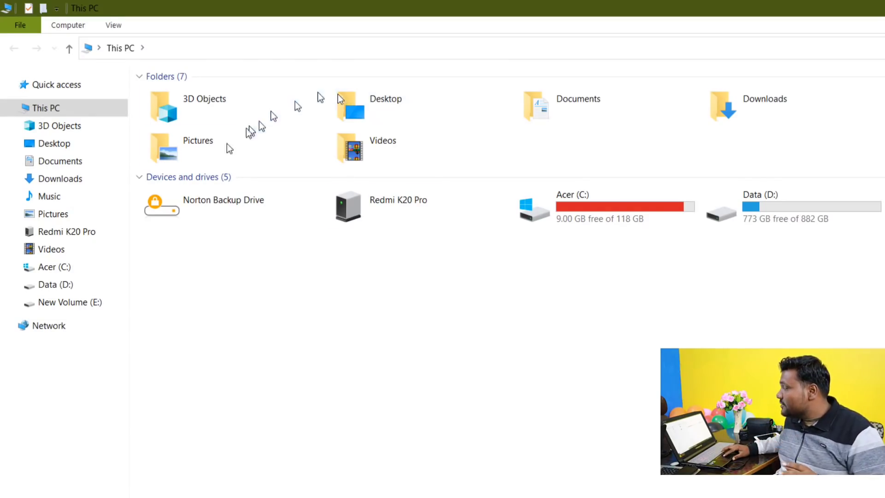
- Look through the Screenshots and Camera Roll folders inside Pictures in File Explorer
double_click(213, 155)
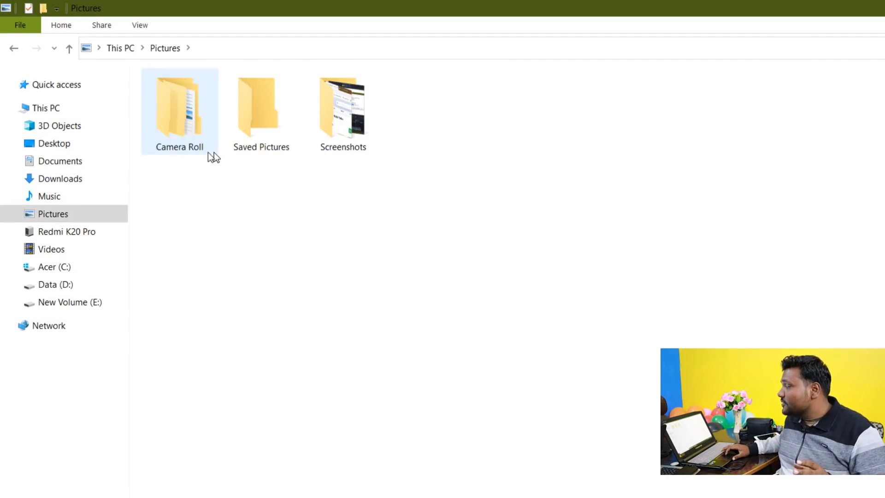
double_click(312, 123)
left_click(15, 47)
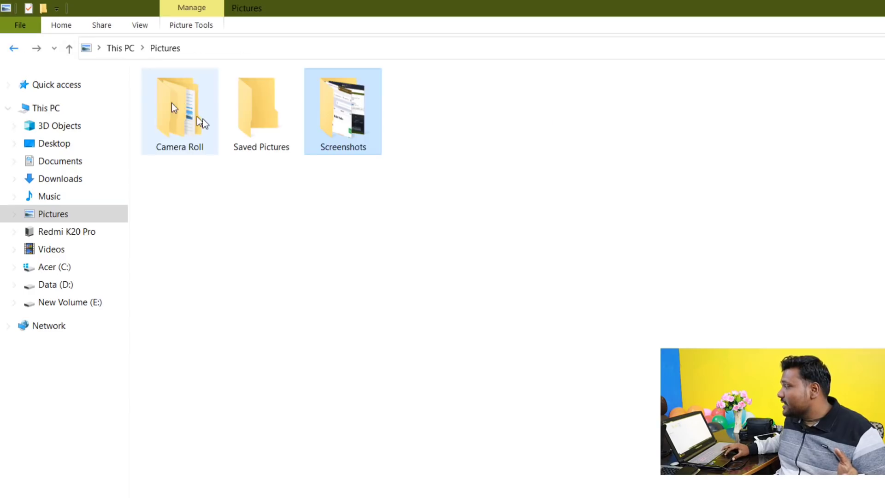
double_click(202, 119)
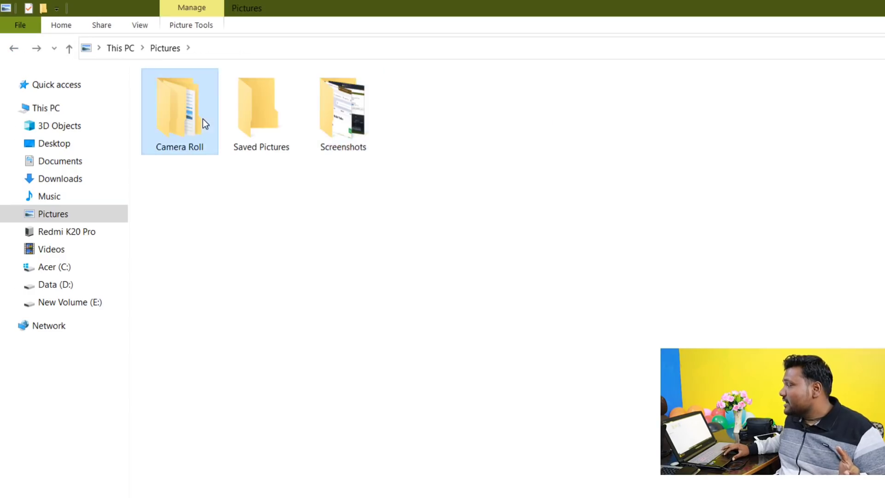
left_click(17, 48)
left_click(16, 48)
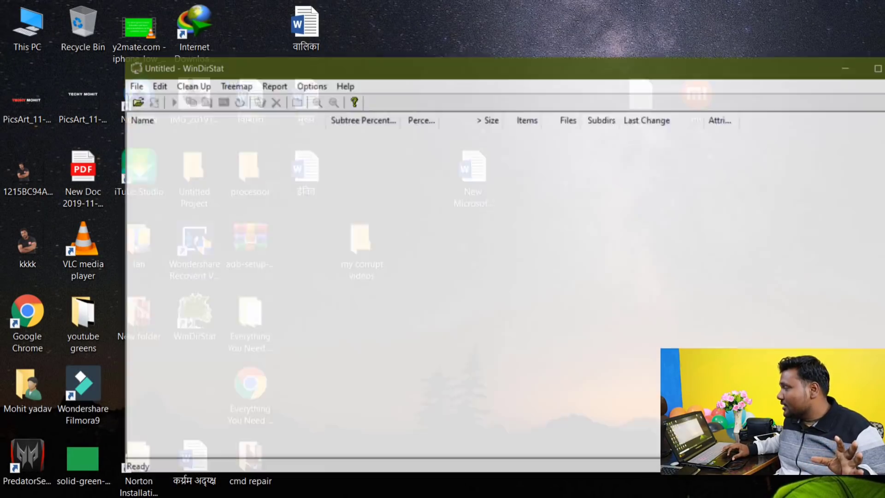
- Switch to WinDirStat and scan the individual drive Acer (C:)
left_click(121, 69)
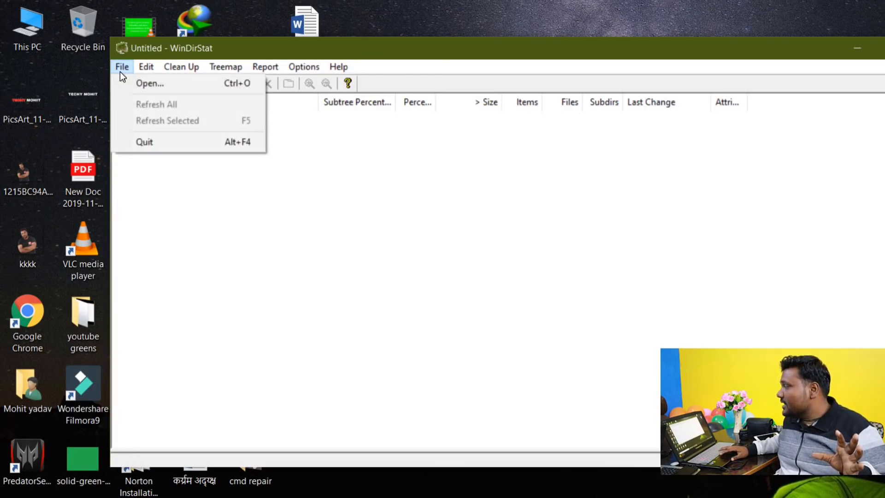
left_click(132, 84)
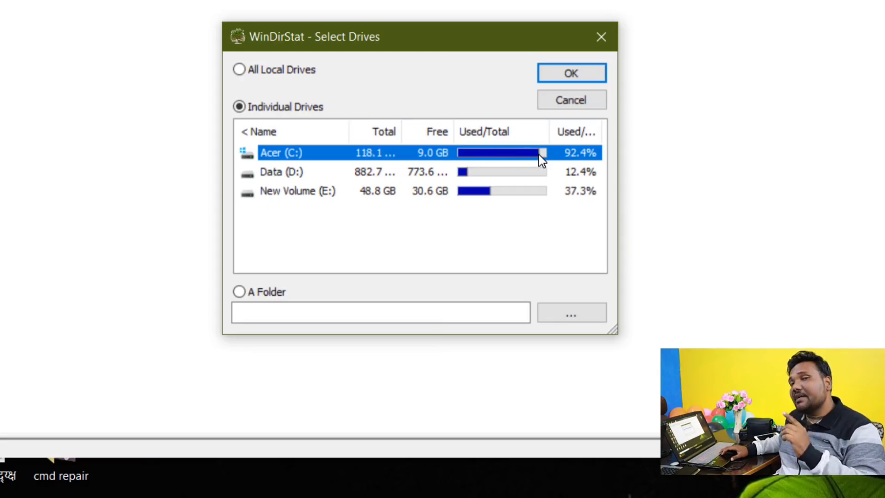
left_click(559, 71)
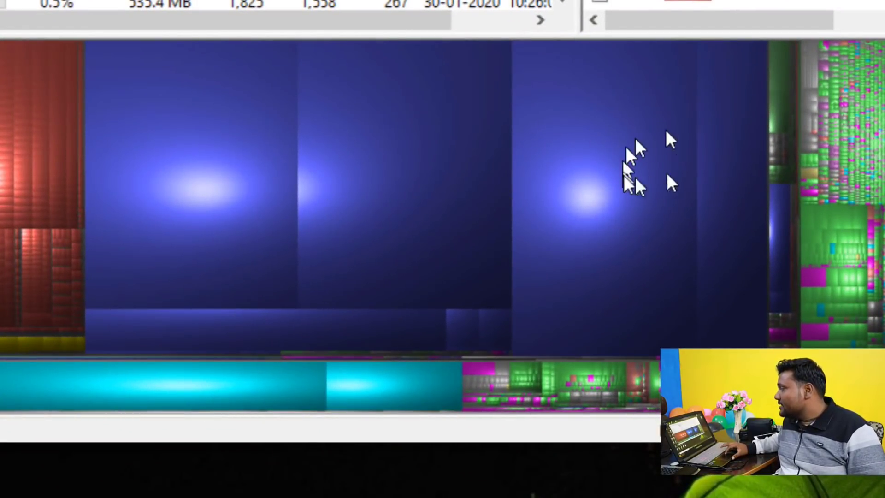
- Delete lan.mp4 from the lan folder on the Desktop, accepting permanent deletion
left_click(143, 153)
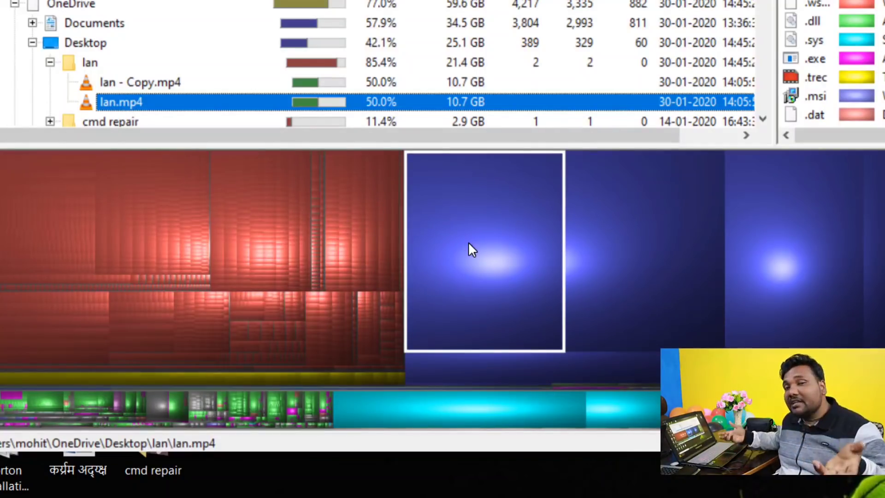
right_click(385, 105)
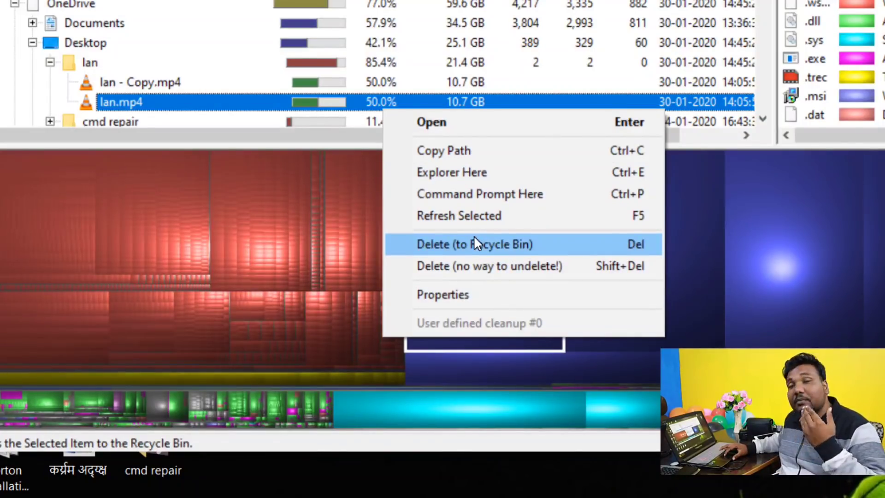
left_click(234, 108)
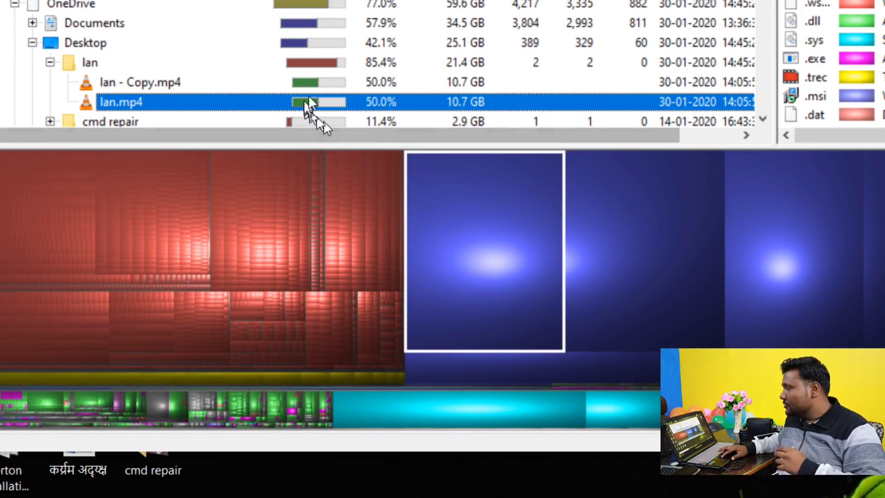
right_click(274, 92)
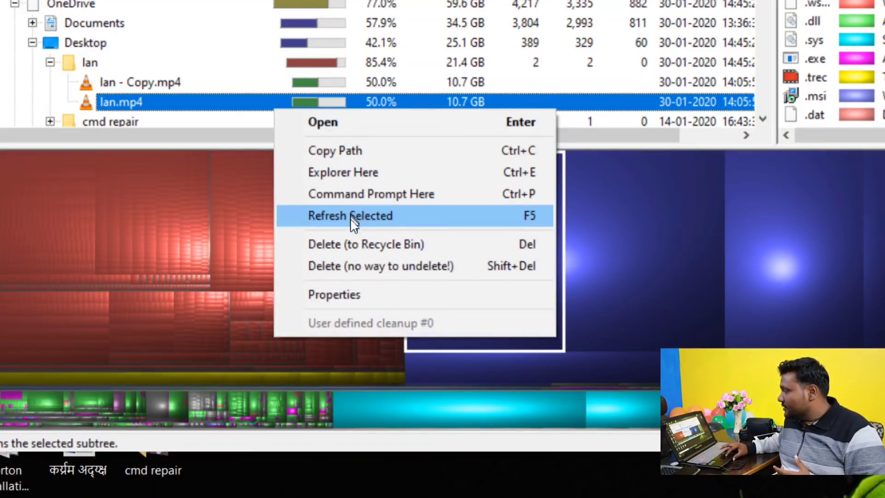
left_click(349, 244)
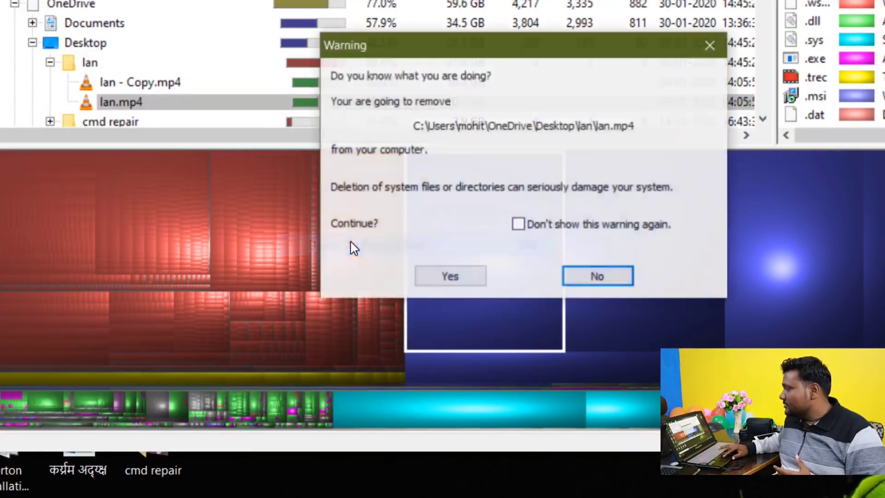
left_click(450, 275)
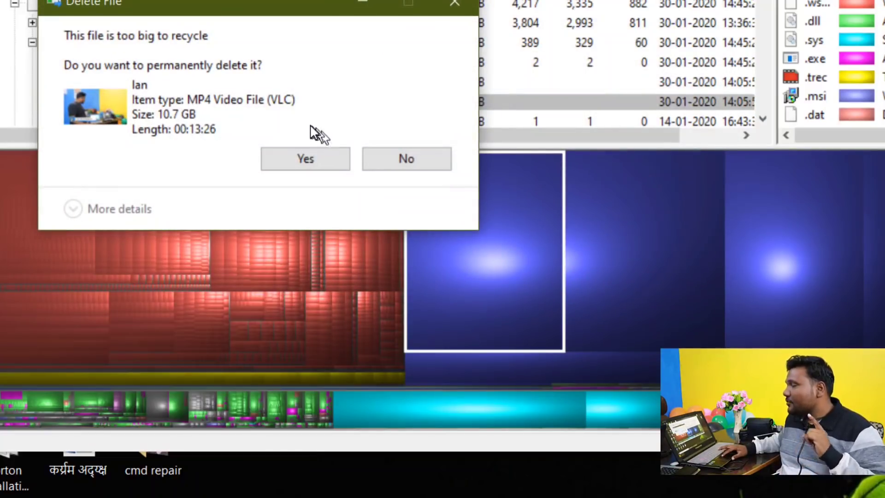
left_click(302, 165)
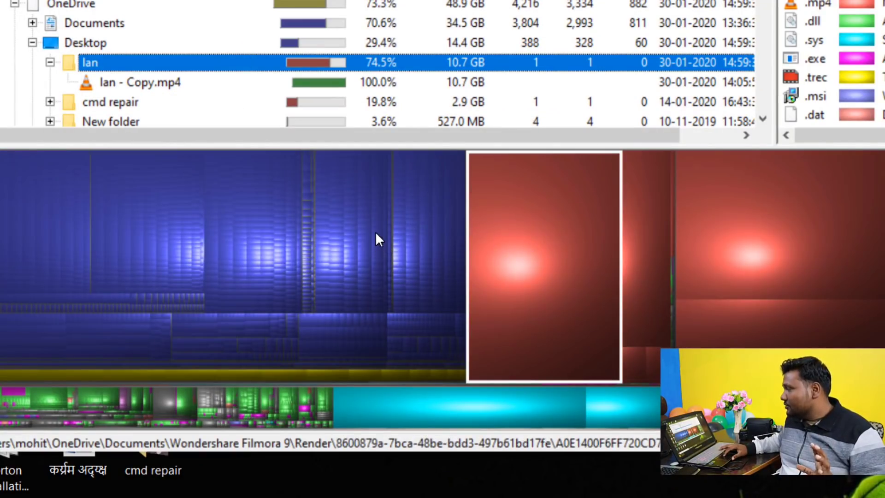
- Delete lan - Copy.mp4 from the lan folder as well, accepting permanent deletion
left_click(324, 75)
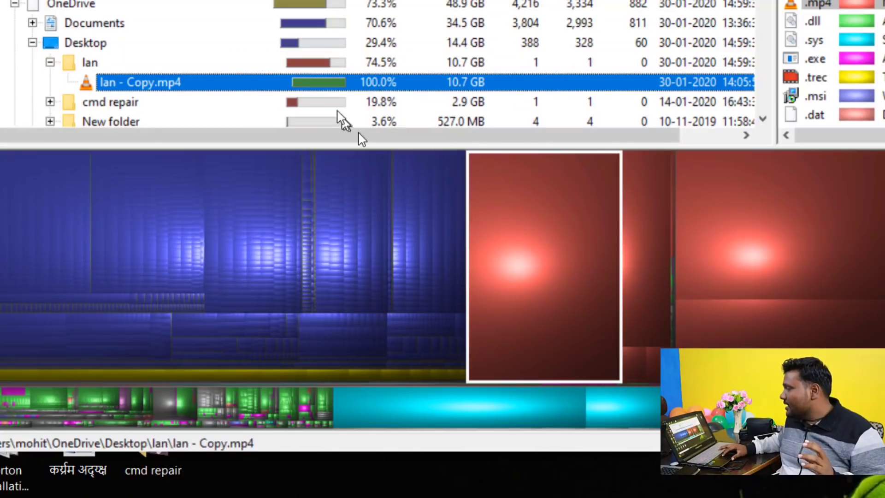
right_click(325, 81)
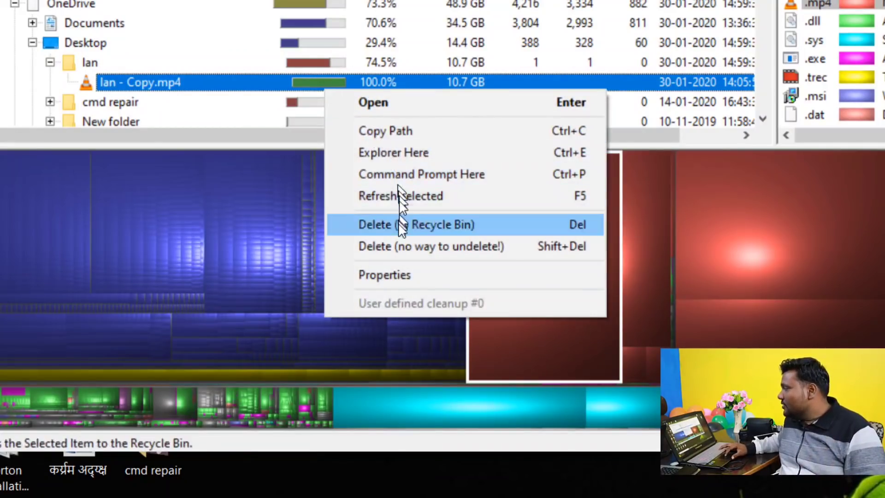
left_click(399, 225)
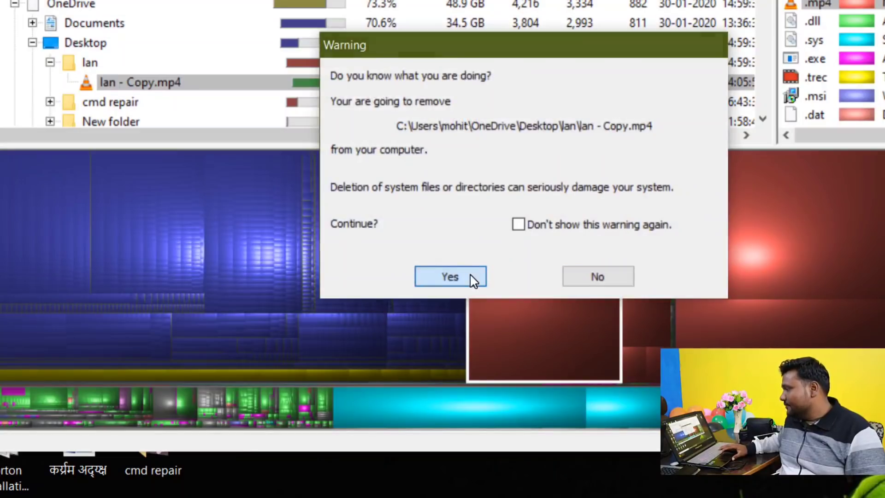
left_click(471, 278)
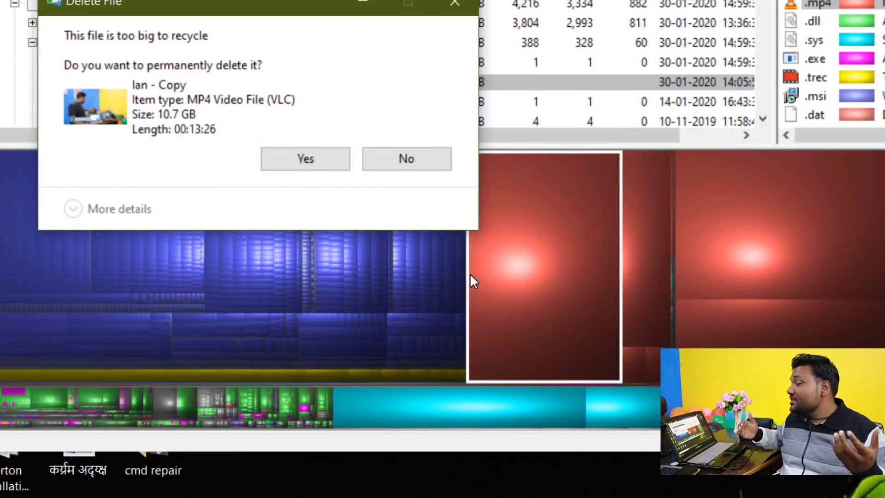
left_click(341, 158)
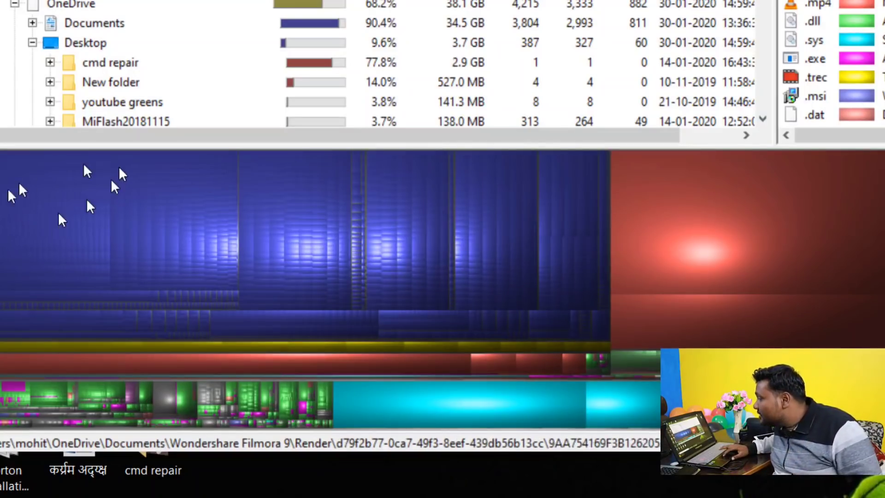
- Examine several blocks in the large blue treemap area to identify which files occupy the space
left_click(436, 240)
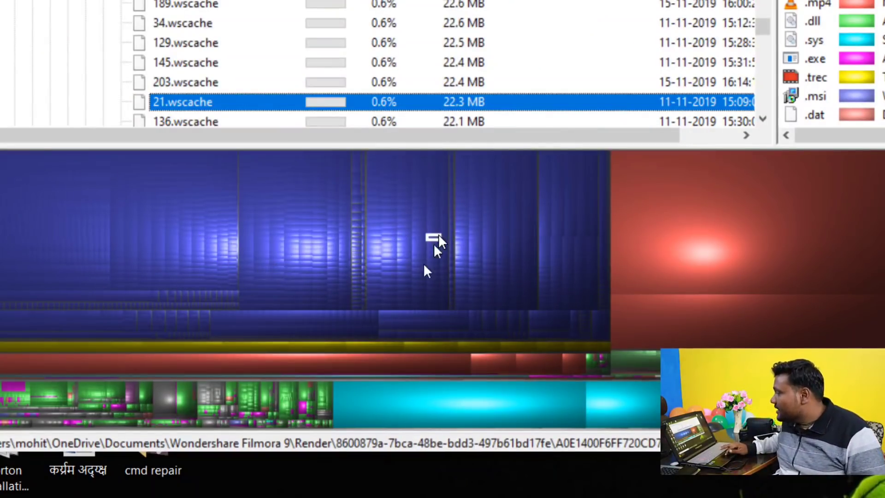
left_click(390, 281)
left_click(308, 248)
left_click(244, 232)
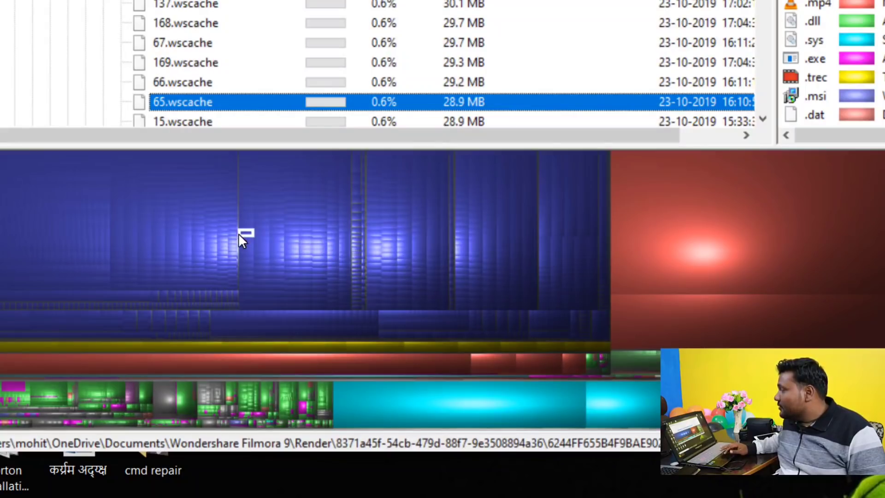
left_click(131, 228)
left_click(171, 268)
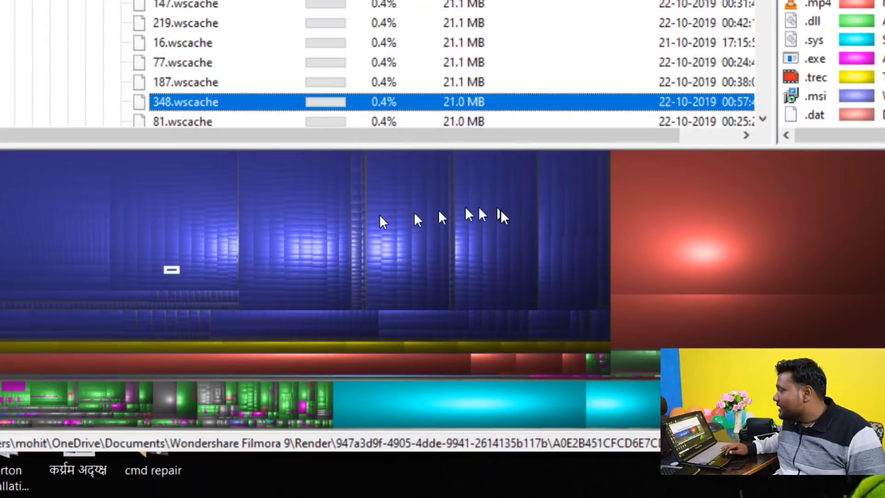
- Select 39.wscache through the treemap, view its file properties and close them
left_click(210, 262)
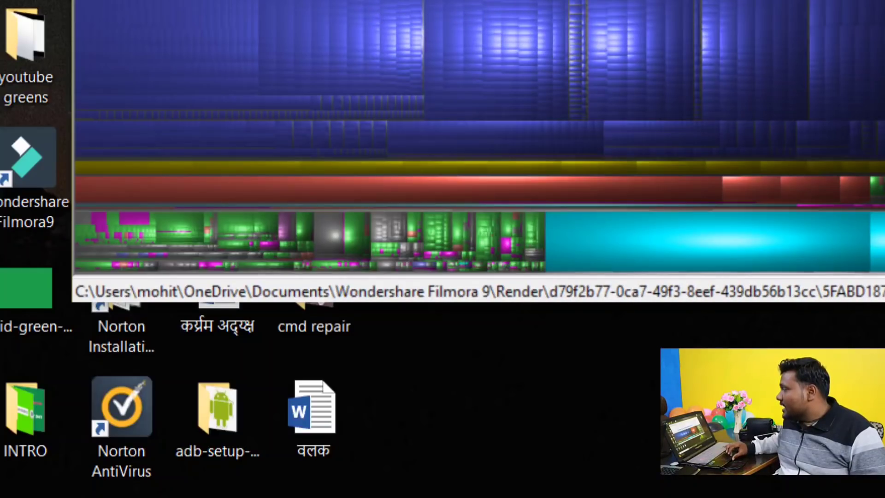
right_click(336, 0)
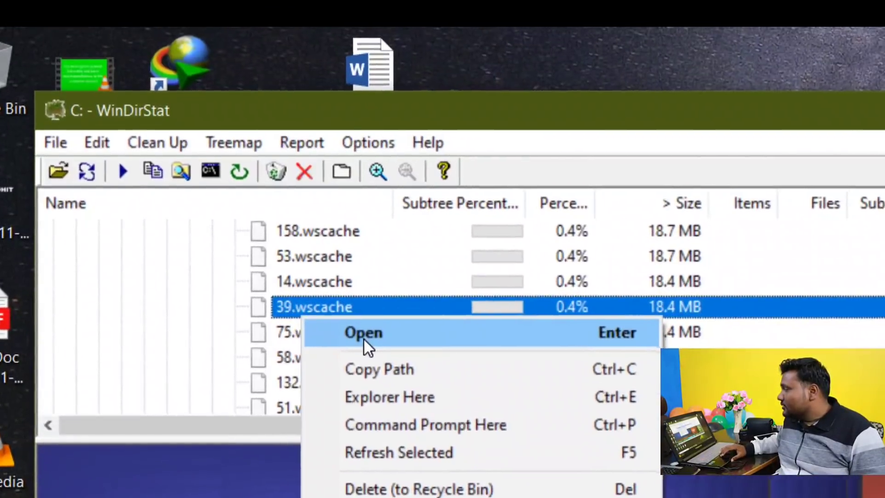
left_click(383, 497)
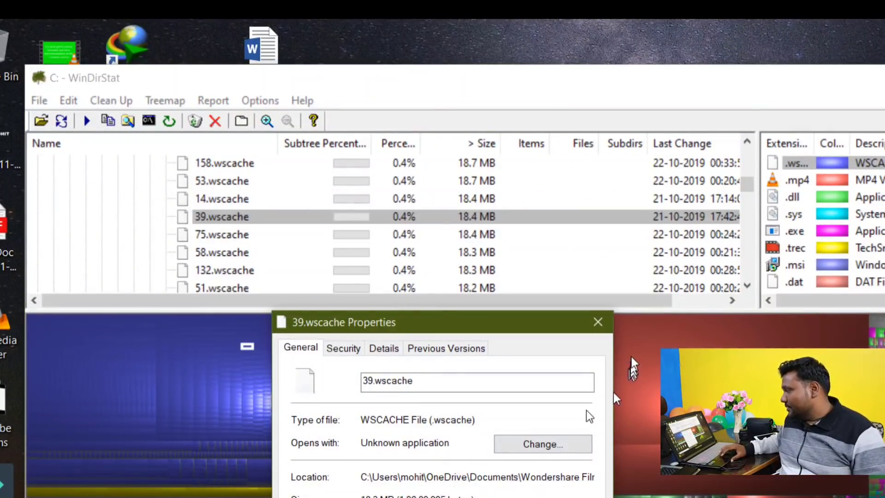
left_click(596, 322)
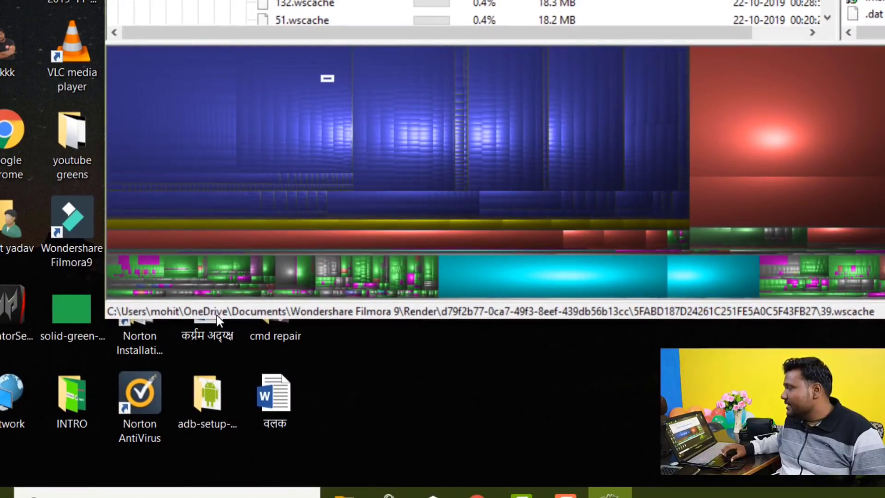
- Open a File Explorer window and copy the path of 39.wscache from WinDirStat
key("super+e")
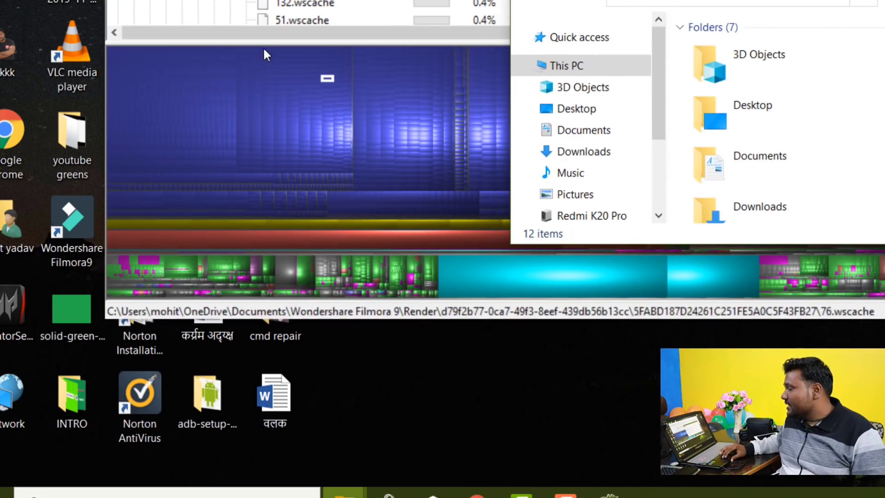
right_click(242, 95)
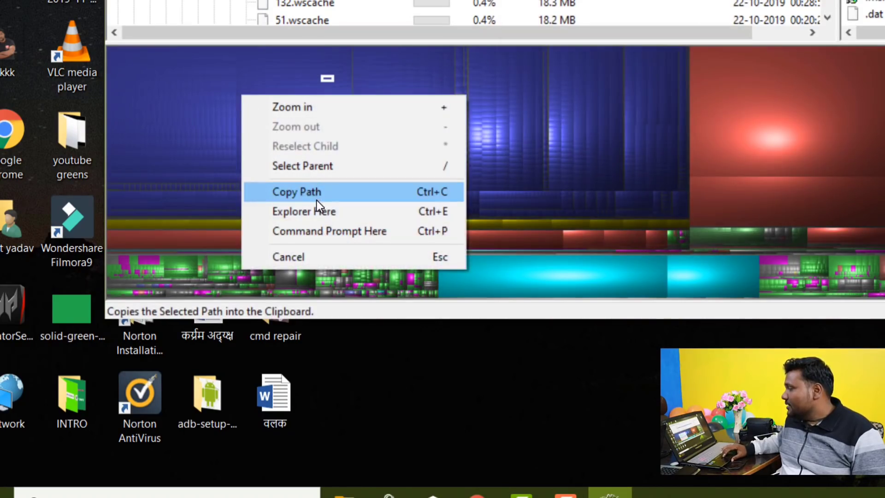
left_click(317, 199)
left_click(317, 198)
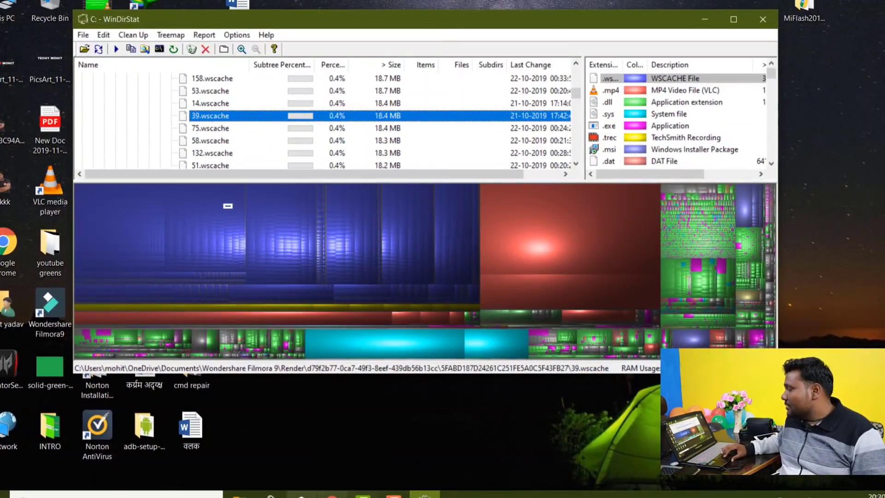
- Try to open the copied 39.wscache path in the This PC File Explorer window, then dismiss the app selection prompt
mouse_move(240, 494)
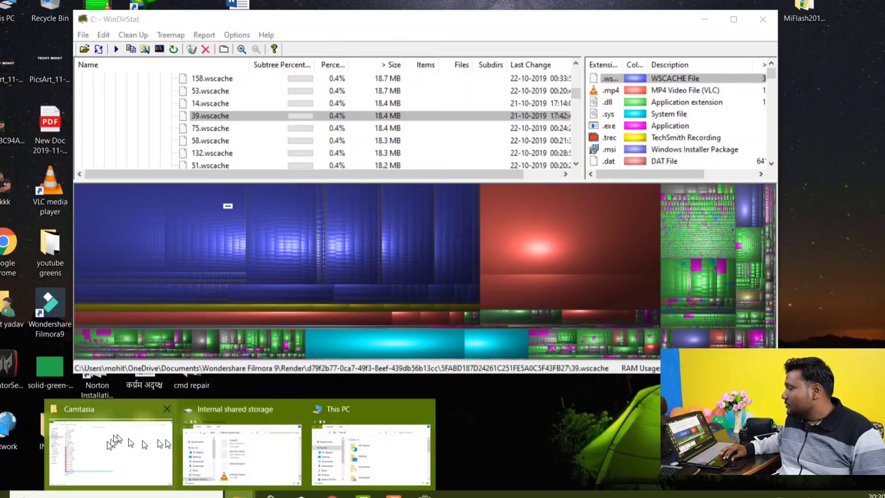
mouse_move(150, 436)
left_click(371, 454)
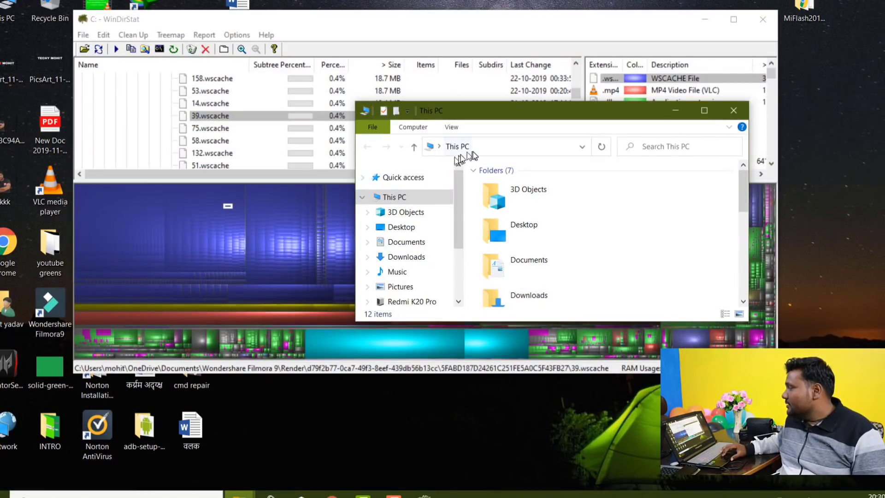
left_click(472, 148)
key("ctrl+v")
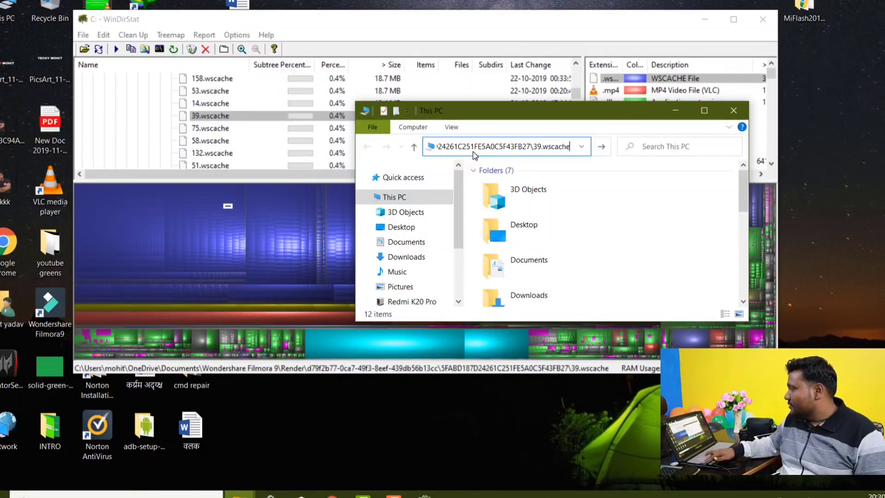
key("Return")
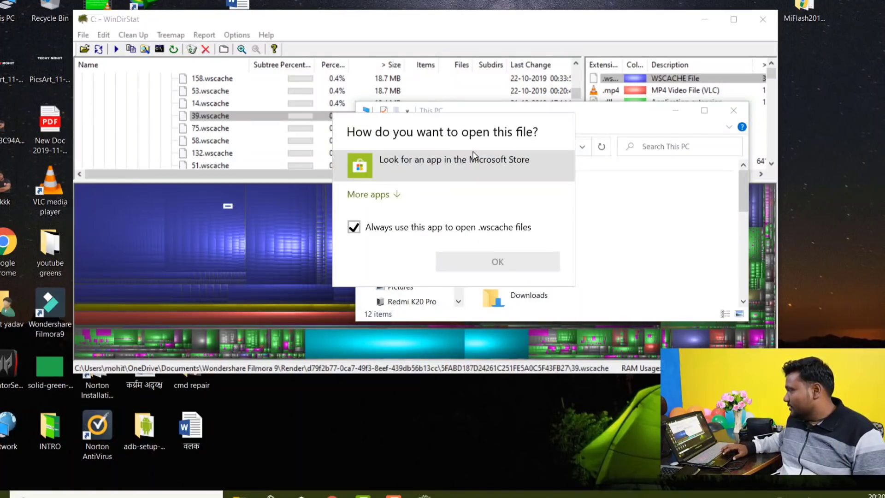
left_click(590, 285)
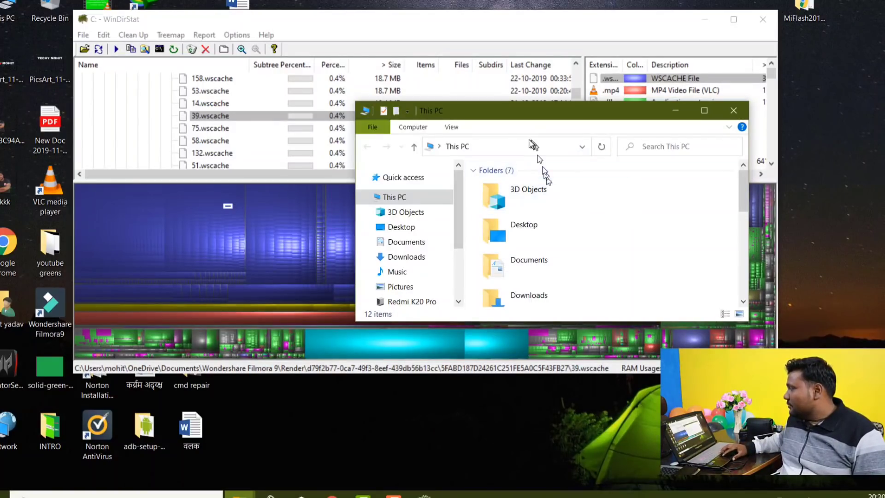
- Copy the selected 39.wscache path from WinDirStat again and paste it as the location in the This PC File Explorer window
right_click(204, 241)
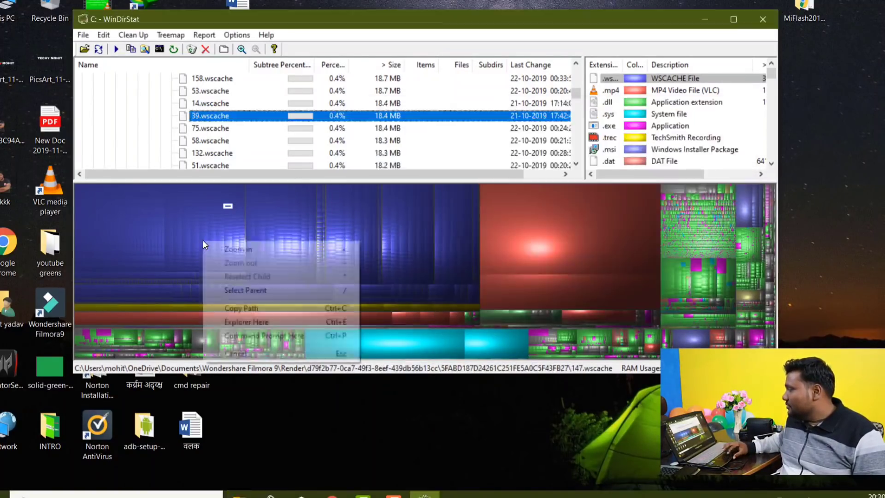
left_click(234, 309)
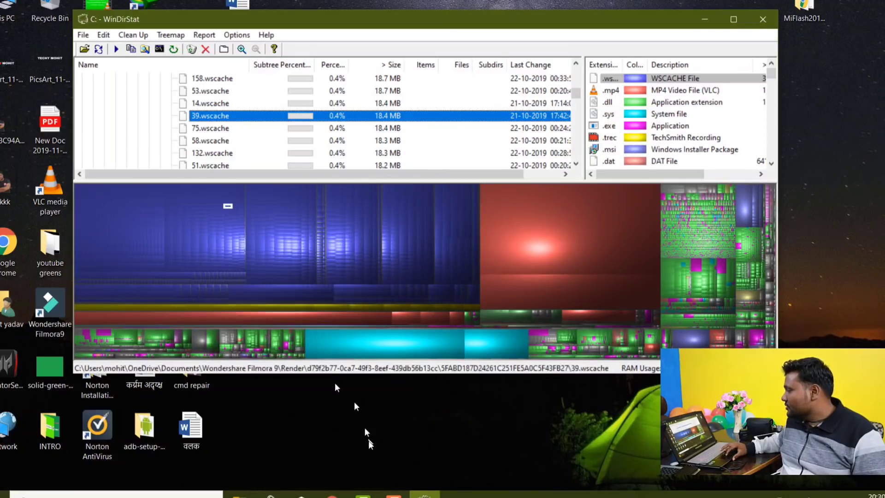
mouse_move(239, 493)
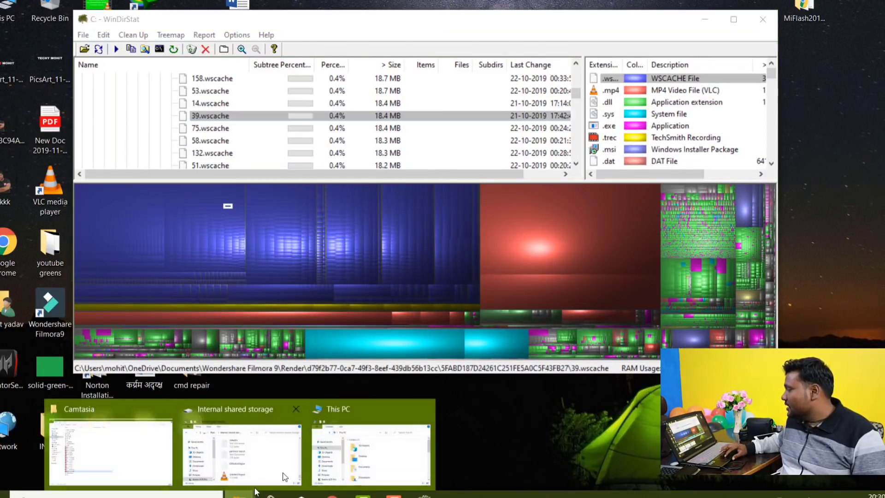
left_click(342, 452)
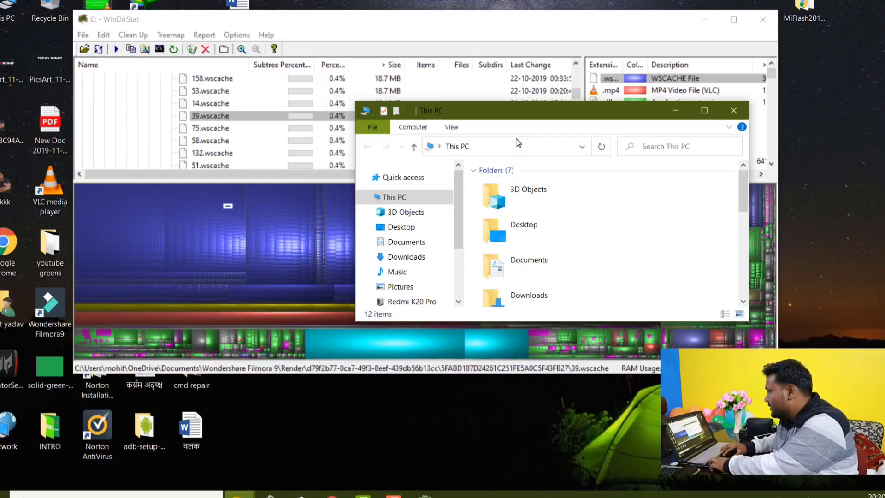
left_click(517, 142)
key("ctrl+v")
left_click(517, 142)
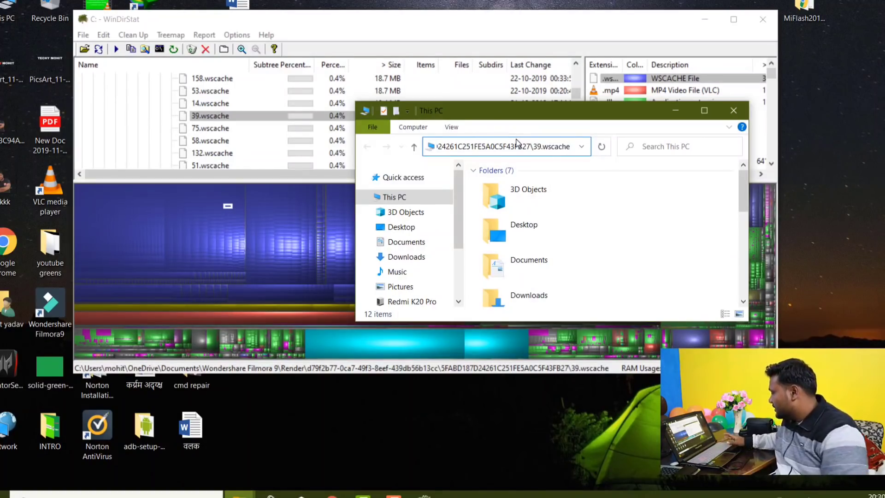
- Shorten the pasted path so it ends at the Wondershare Filmora 9 folder and open that folder
key("BackSpace")
key("BackSpace")
key("BackSpace")
key("BackSpace")
key("BackSpace")
key("BackSpace")
key("BackSpace")
key("BackSpace")
key("BackSpace")
key("BackSpace")
key("BackSpace")
key("BackSpace")
key("BackSpace")
key("BackSpace")
key("BackSpace")
key("BackSpace")
key("BackSpace")
key("BackSpace")
key("BackSpace")
key("BackSpace")
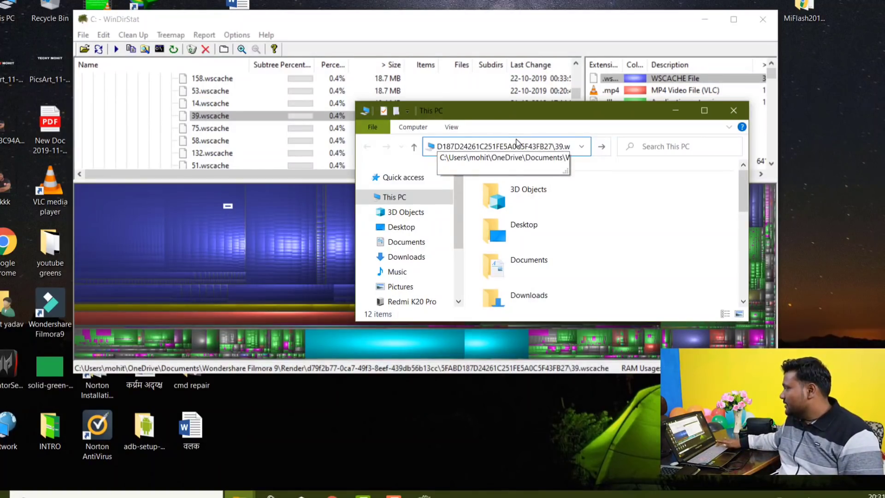
key("BackSpace")
key("BackSpace")
key("BackSpace")
key("BackSpace")
key("BackSpace")
key("BackSpace")
key("BackSpace")
key("BackSpace")
key("BackSpace")
key("BackSpace")
key("BackSpace")
key("BackSpace")
key("BackSpace")
key("BackSpace")
key("BackSpace")
key("BackSpace")
key("BackSpace")
key("BackSpace")
key("BackSpace")
key("BackSpace")
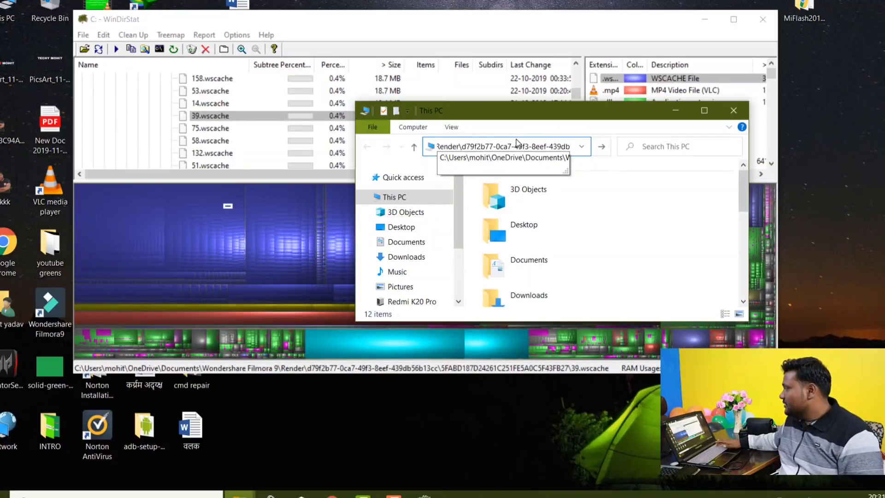
key("BackSpace")
key("BackSpace")
key("BackSpace")
key("BackSpace")
key("BackSpace")
key("BackSpace")
key("BackSpace")
key("BackSpace")
key("BackSpace")
key("BackSpace")
key("BackSpace")
key("BackSpace")
key("BackSpace")
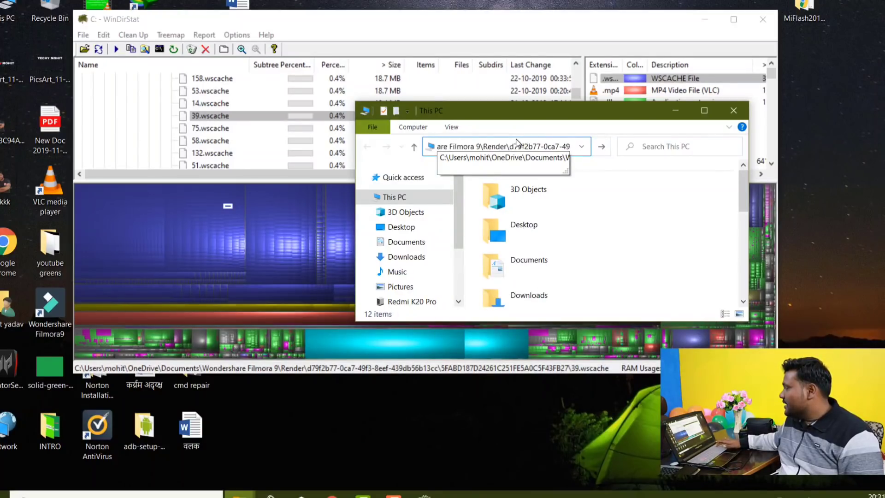
key("BackSpace")
key("BackSpace")
key("BackSpace")
key("BackSpace")
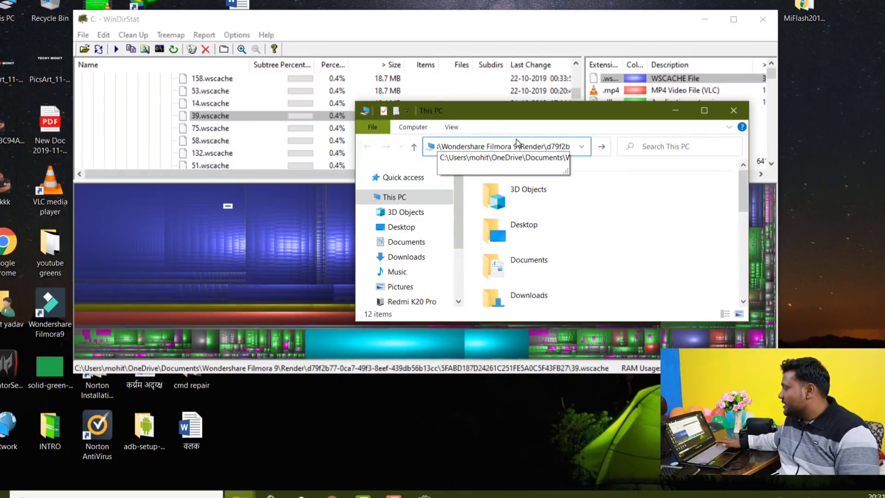
key("BackSpace")
key("BackSpace")
key("BackSpace")
key("BackSpace")
key("BackSpace")
key("BackSpace")
key("BackSpace")
key("BackSpace")
key("BackSpace")
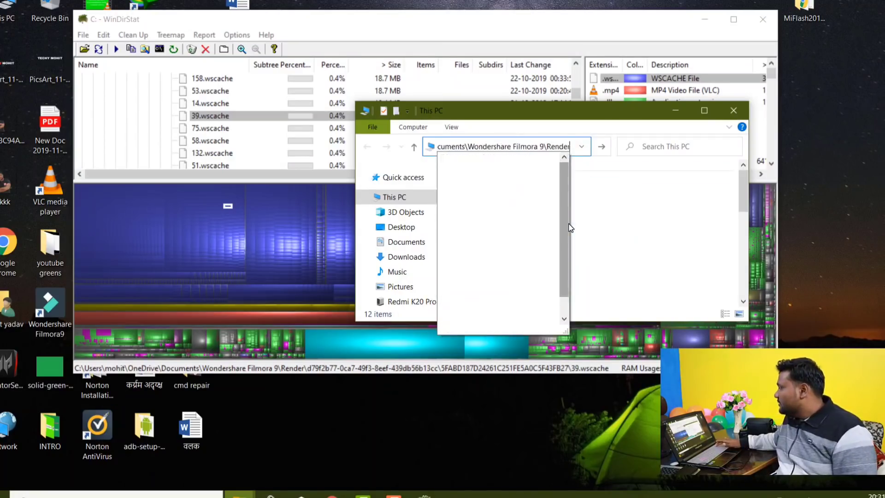
key("BackSpace")
key("BackSpace")
key("BackSpace")
key("BackSpace")
key("BackSpace")
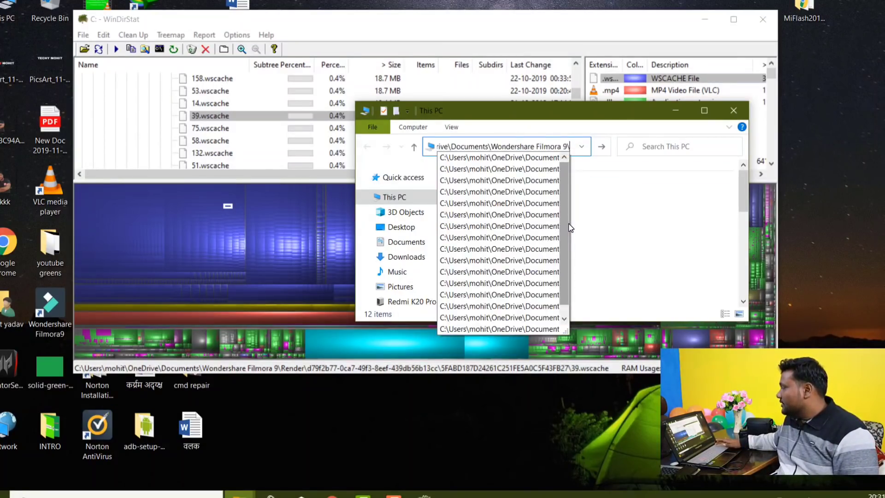
key("Return")
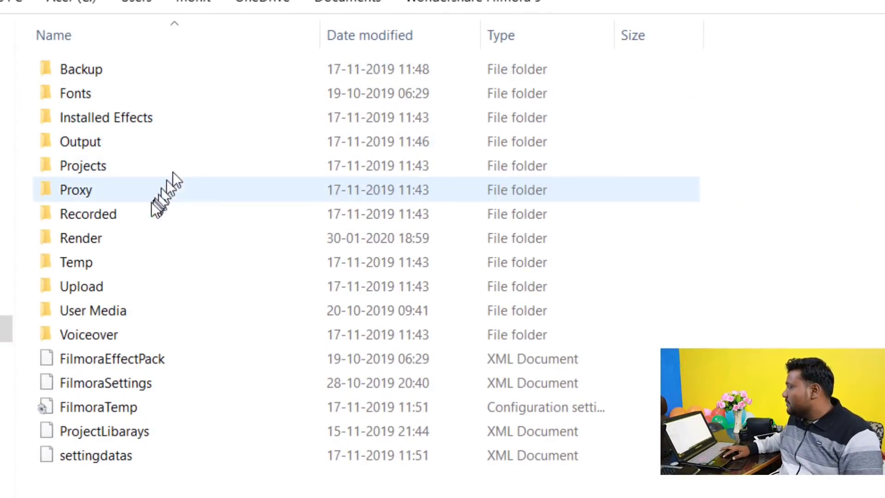
- Open the Render folder and delete all the folders inside it, confirming the deletion
mouse_move(120, 244)
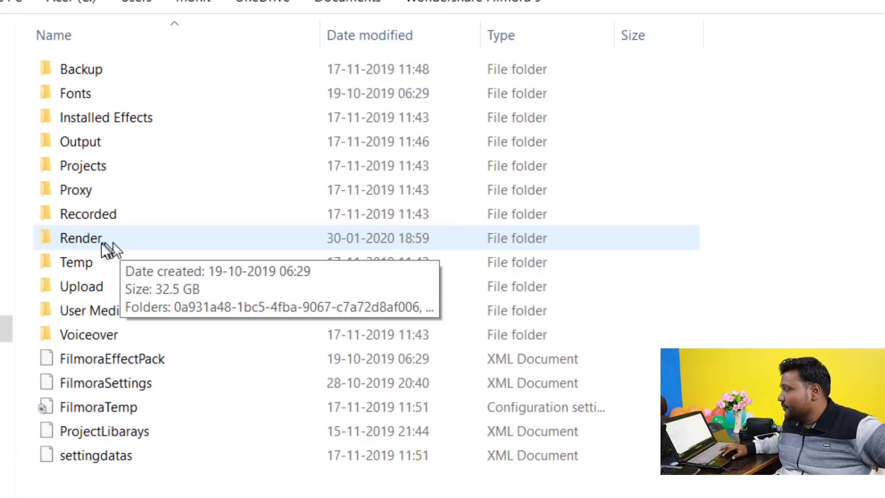
right_click(100, 244)
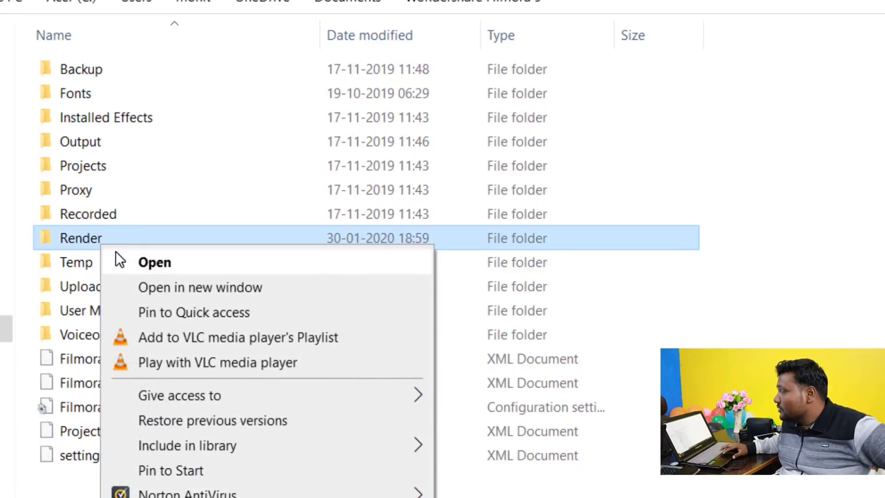
left_click(115, 251)
left_click_drag(106, 496, 85, 56)
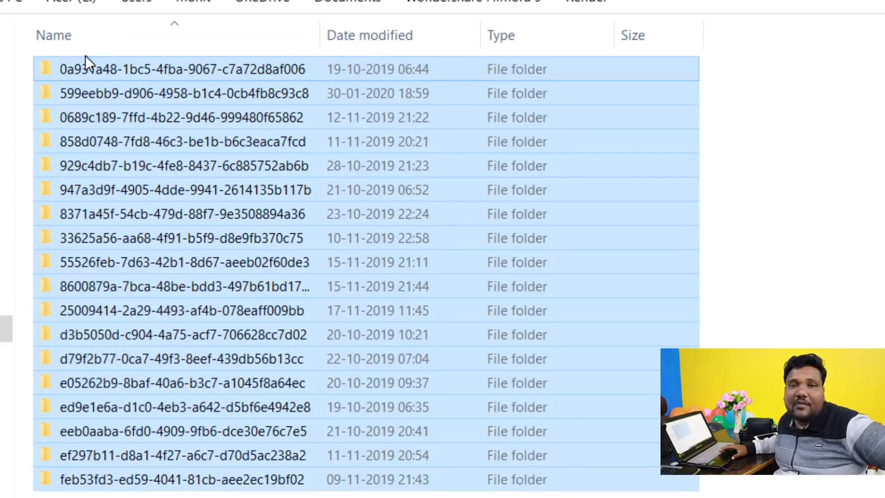
right_click(104, 85)
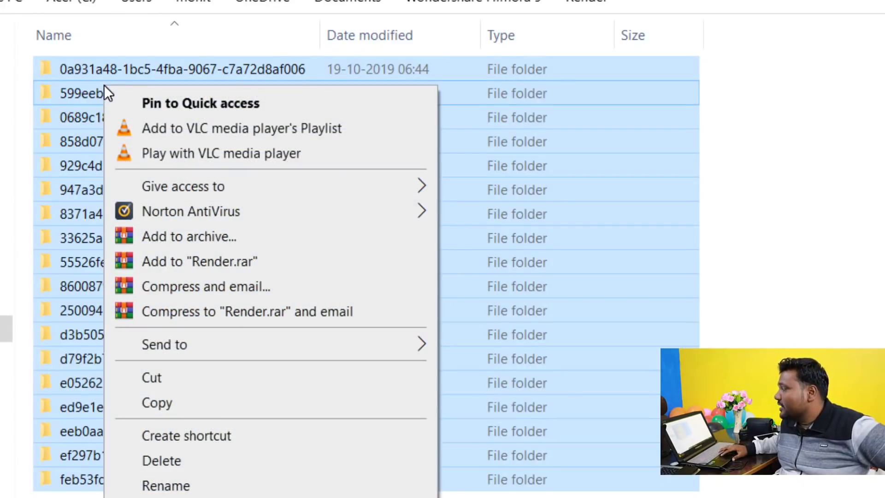
left_click(180, 454)
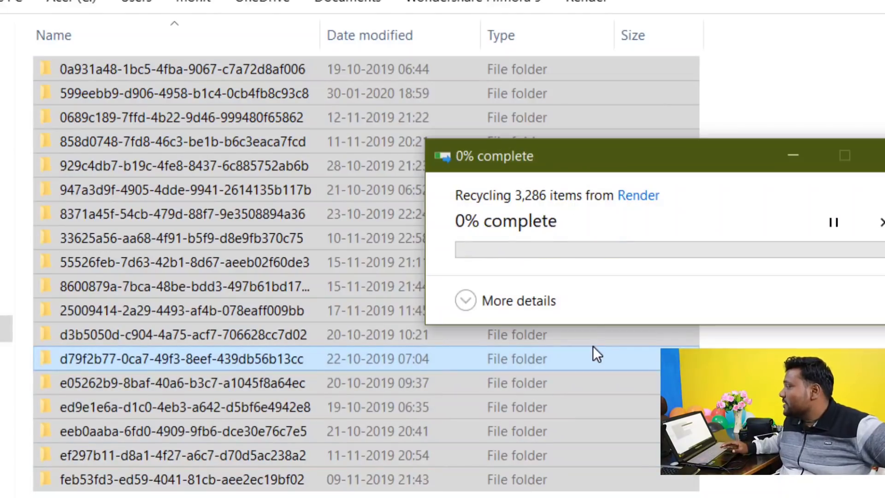
left_click(750, 265)
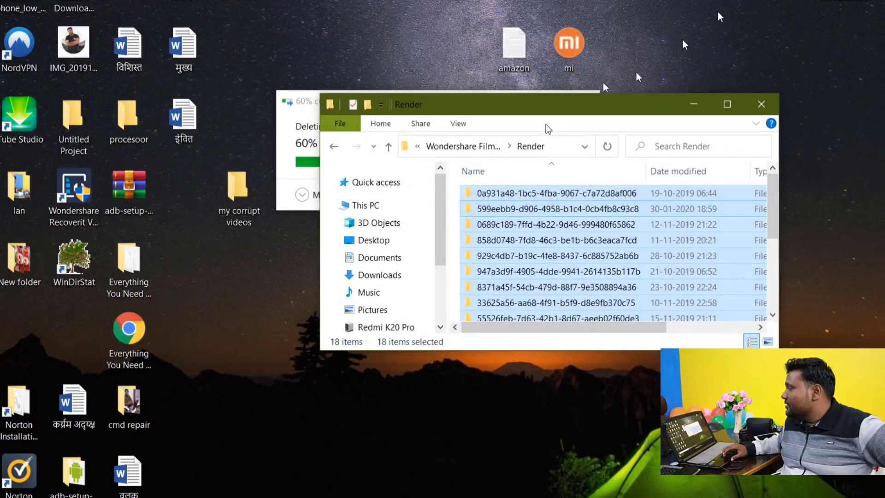
- Move the Render window aside and open a maximized This PC window to check the free space on drive C:
left_click_drag(481, 101, 262, 232)
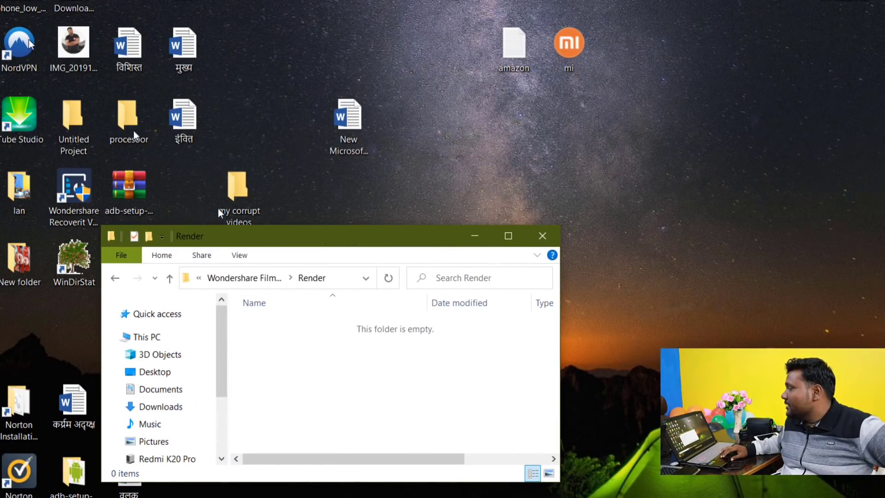
key("super+e")
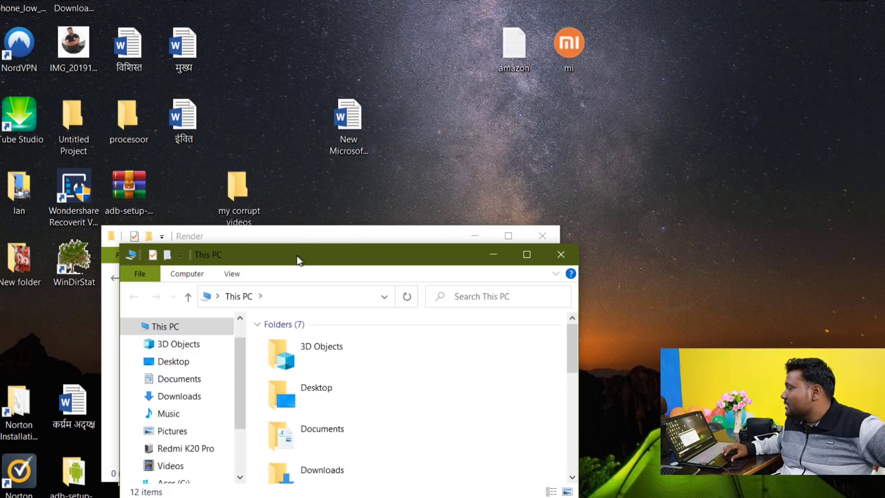
double_click(297, 256)
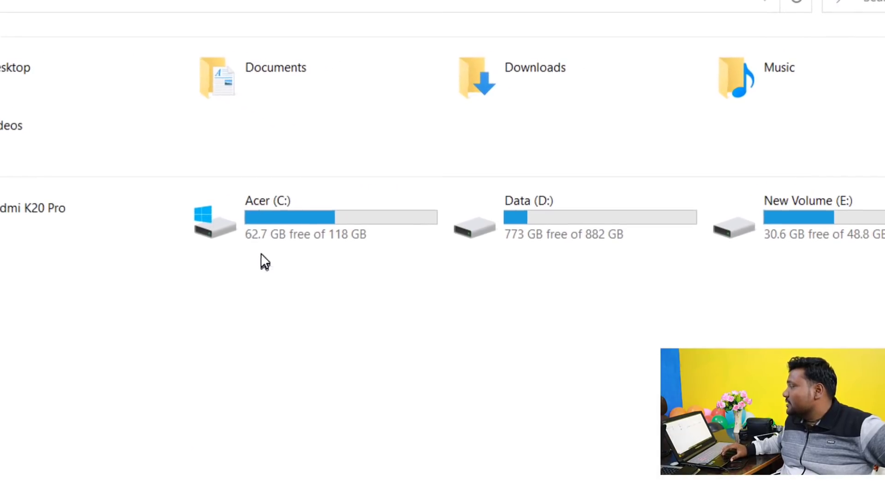